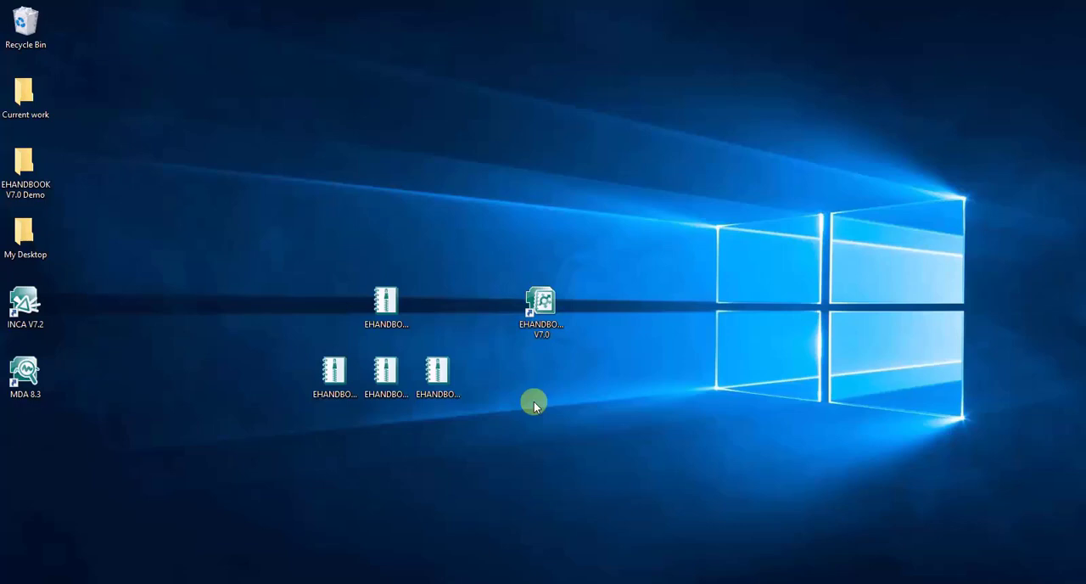
- Open the EHANDBOOK_FlexECU_DEMO.ehb container from the desktop
{"action": "left_click", "coordinate": [390, 307]}
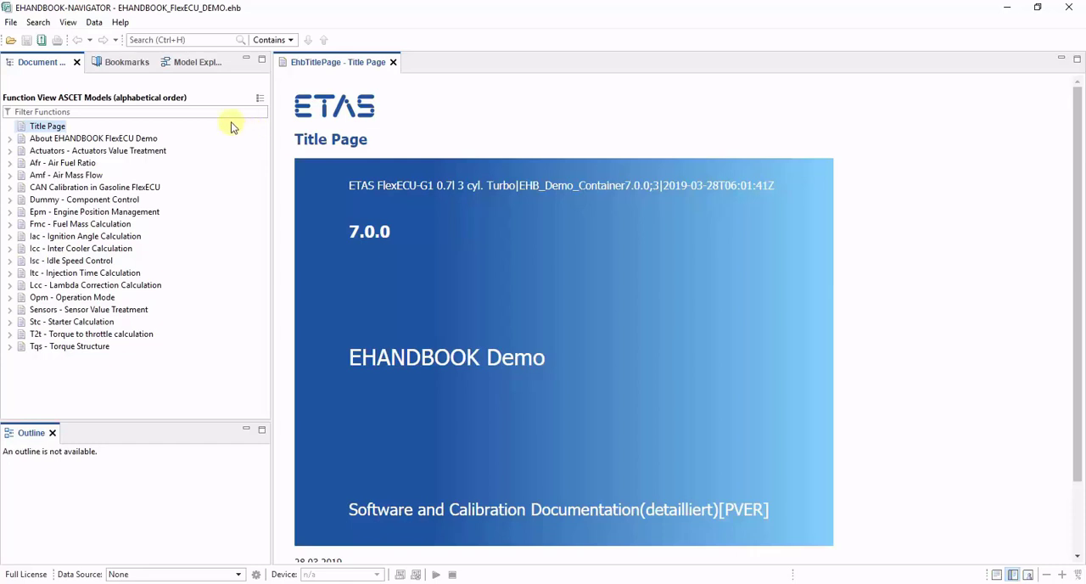
{"action": "left_click", "coordinate": [12, 22]}
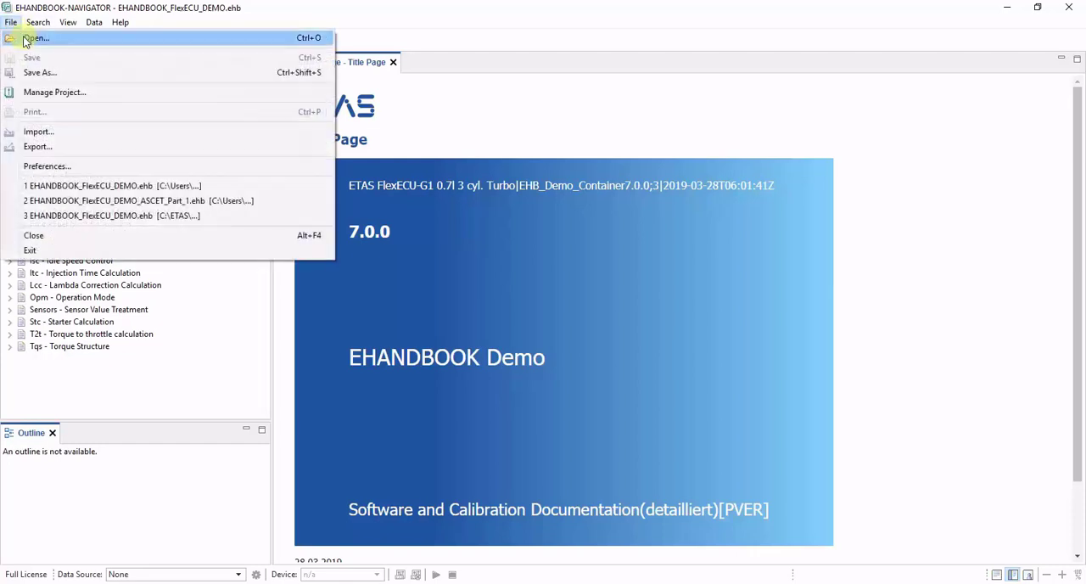
{"action": "left_click", "coordinate": [25, 39]}
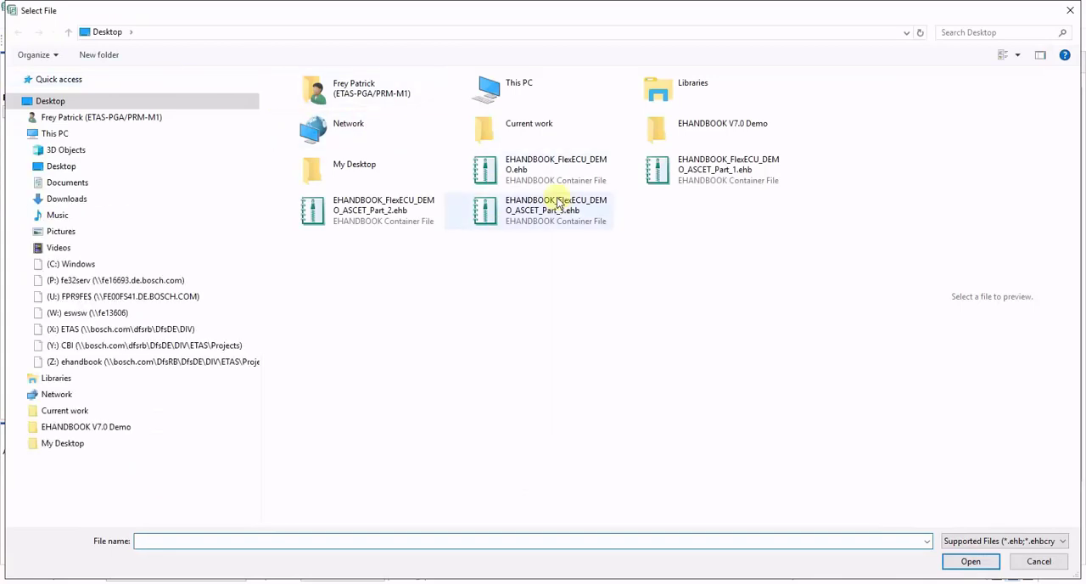
{"action": "left_click", "coordinate": [556, 170]}
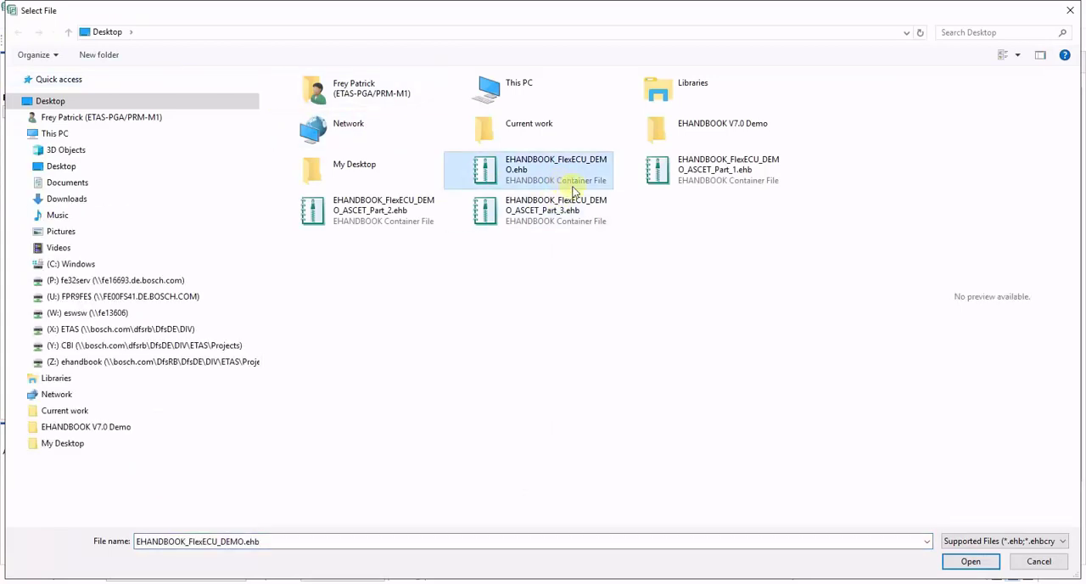
{"action": "left_click", "coordinate": [1040, 562]}
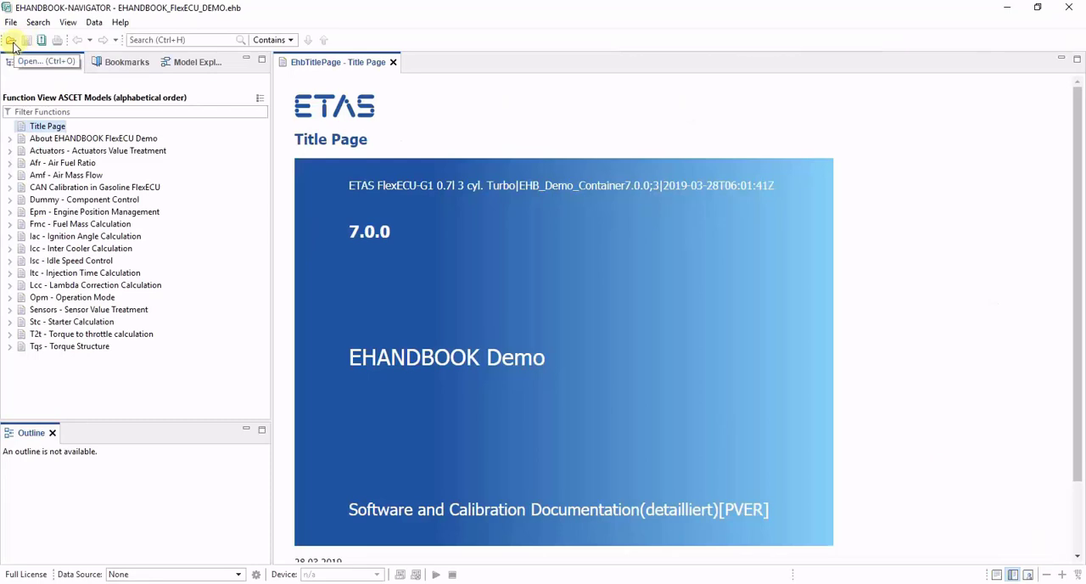
{"action": "left_click", "coordinate": [12, 42]}
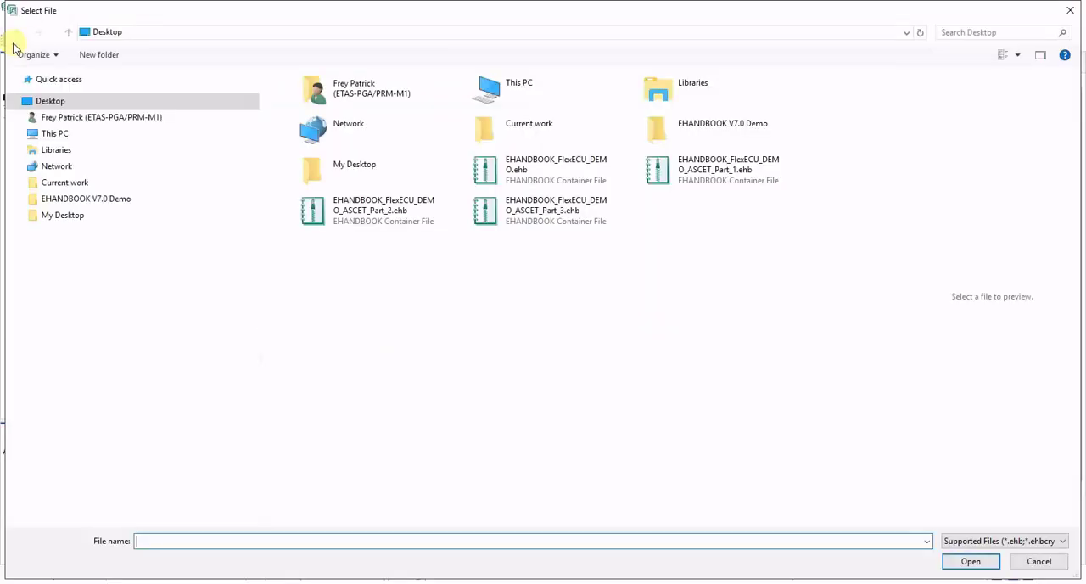
{"action": "double_click", "coordinate": [509, 170]}
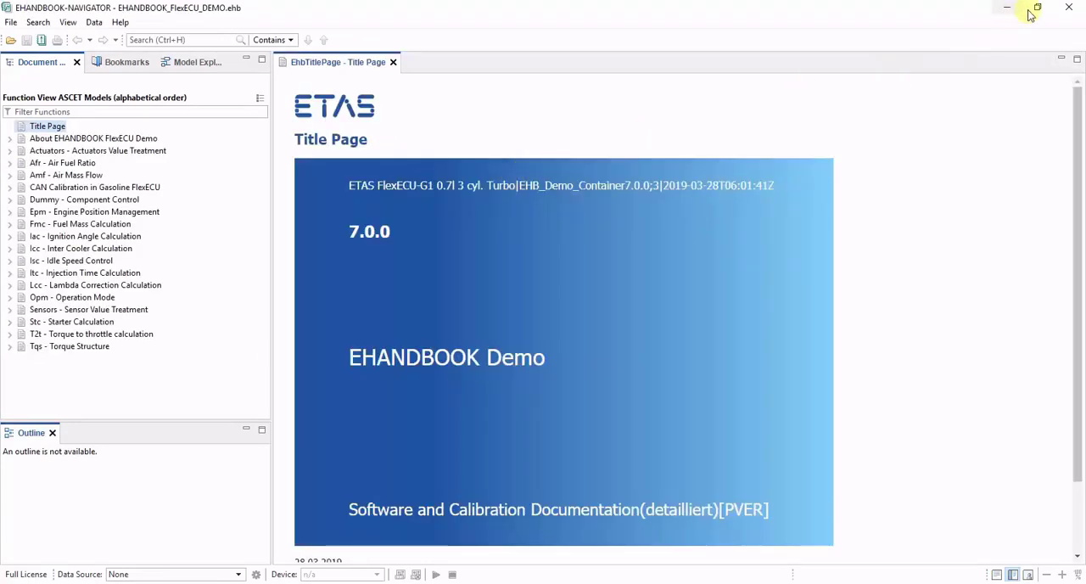
- Close the navigator and open the three remaining .ehb containers from the desktop together
{"action": "left_click", "coordinate": [1067, 7]}
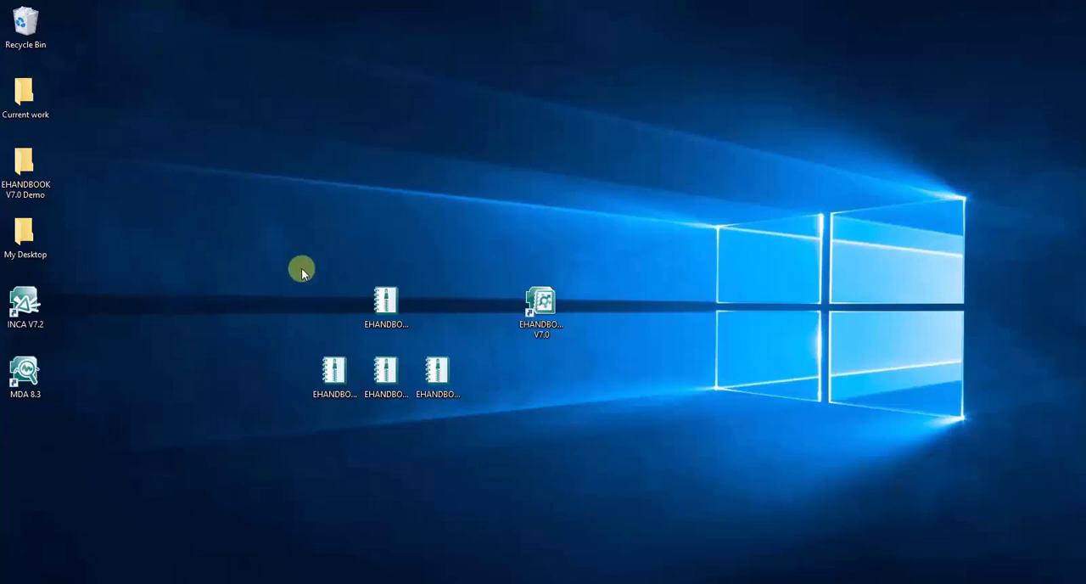
{"action": "left_click_drag", "start_coordinate": [280, 340], "coordinate": [490, 405]}
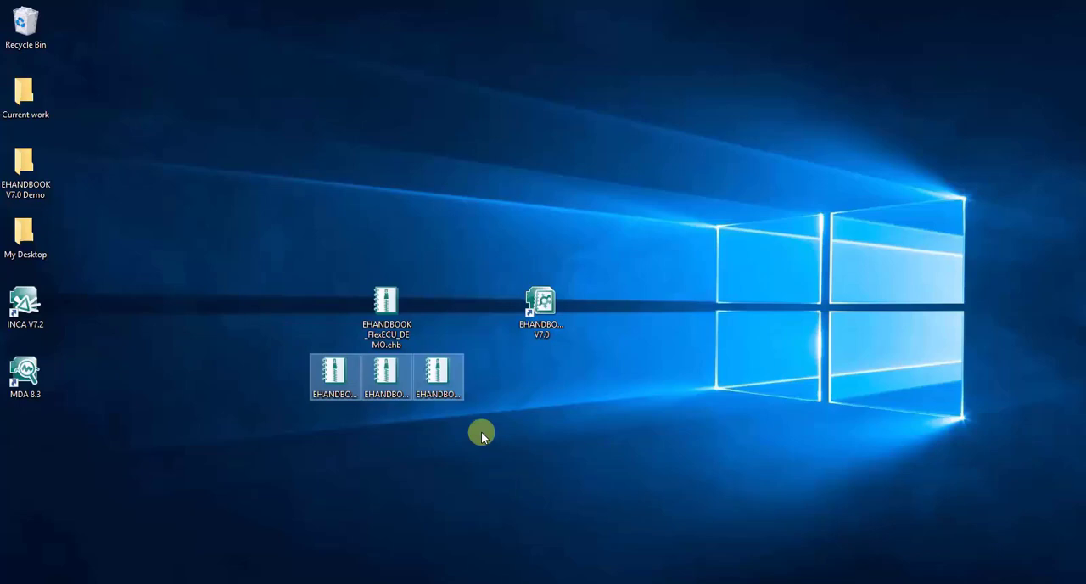
{"action": "key", "text": "Return"}
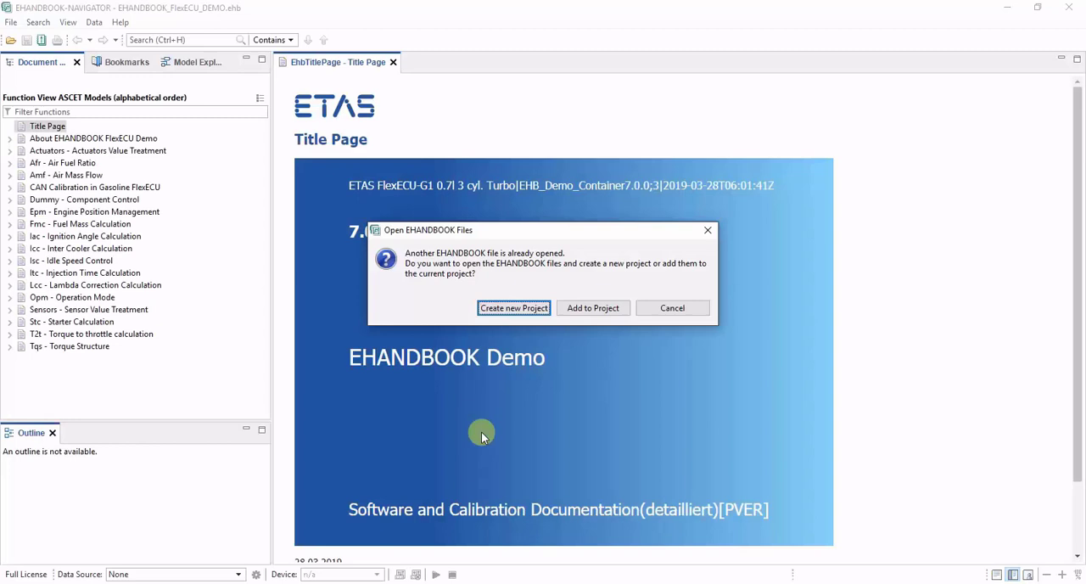
- Create a new project from the three ASCET part containers and confirm their aliases and colours
{"action": "left_click", "coordinate": [514, 308]}
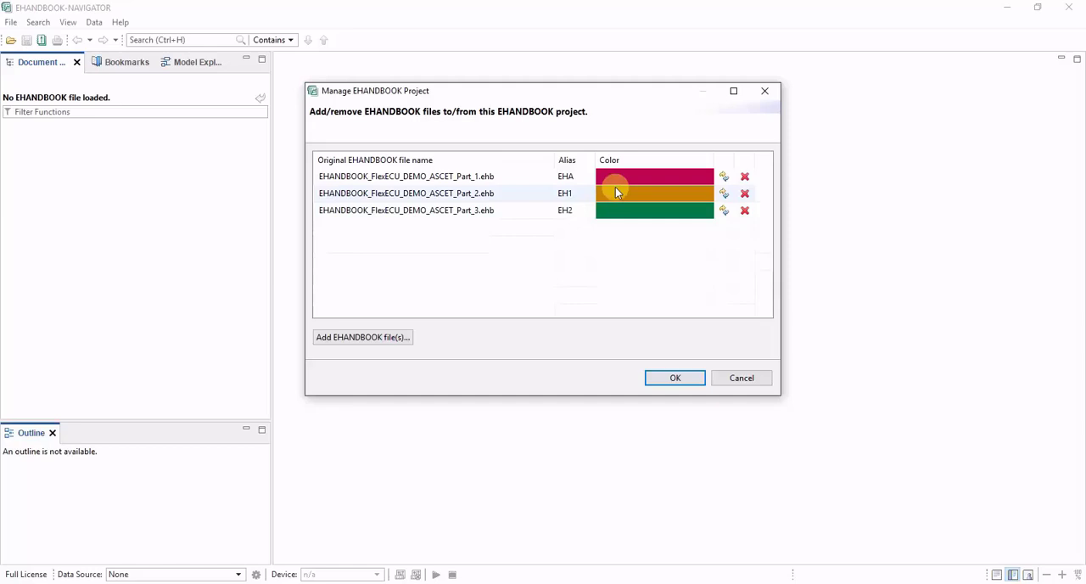
{"action": "left_click", "coordinate": [674, 379]}
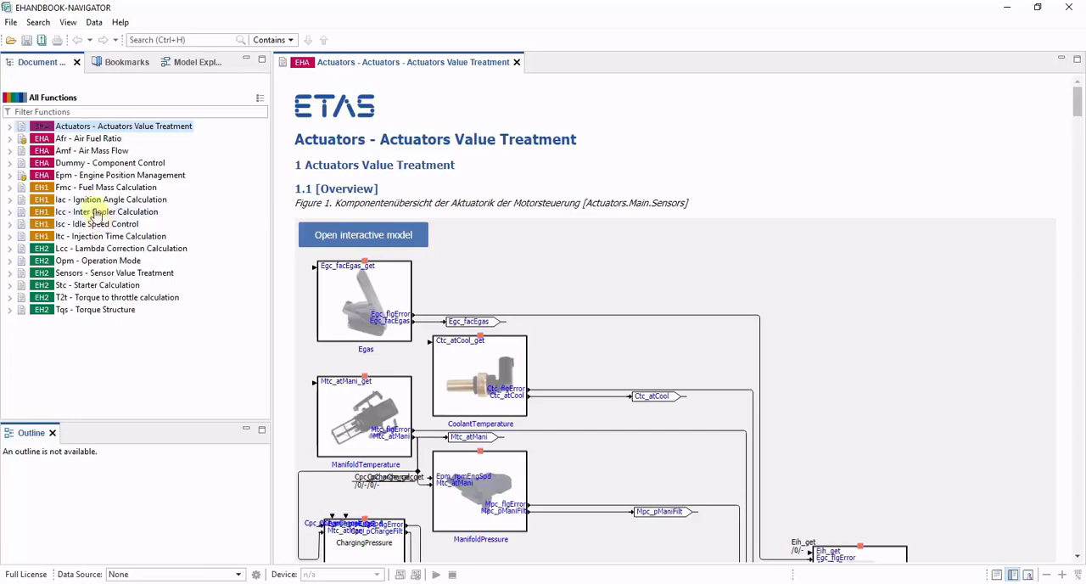
- Use File > Manage Project to start adding more EHANDBOOK files to the current project
{"action": "left_click", "coordinate": [11, 22]}
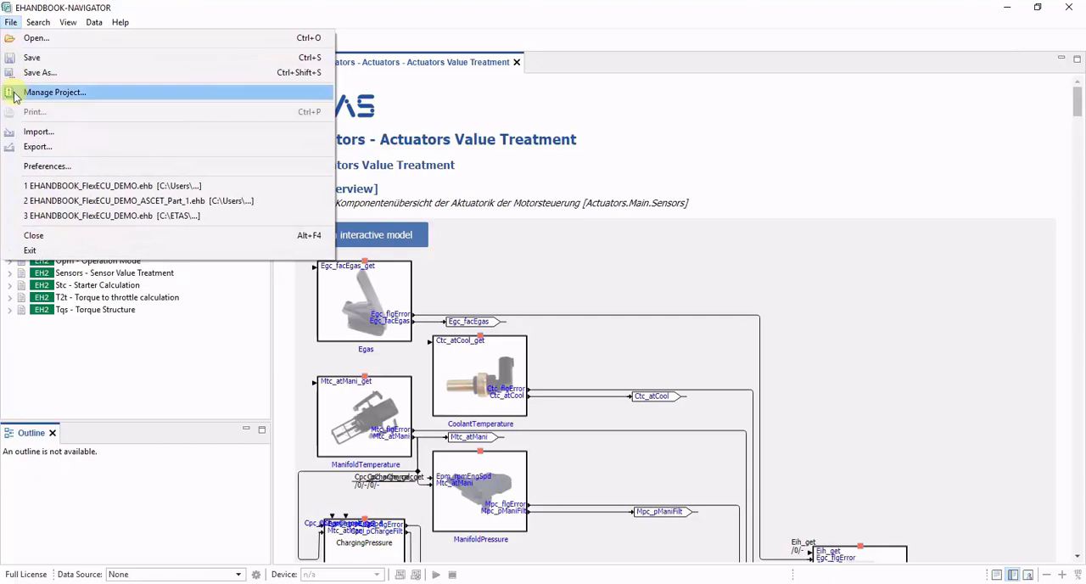
{"action": "left_click", "coordinate": [54, 91]}
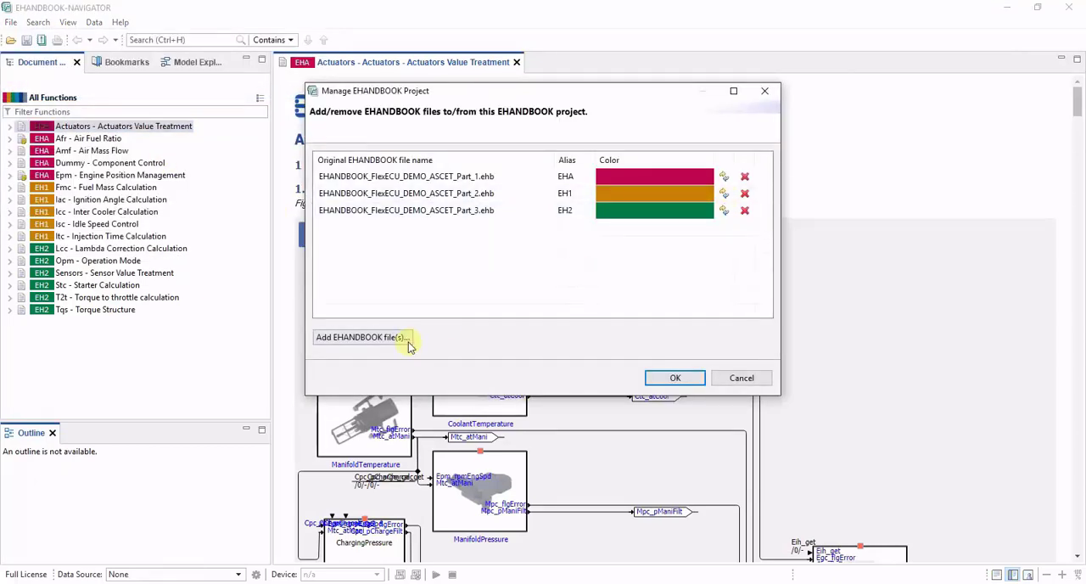
{"action": "left_click", "coordinate": [362, 337]}
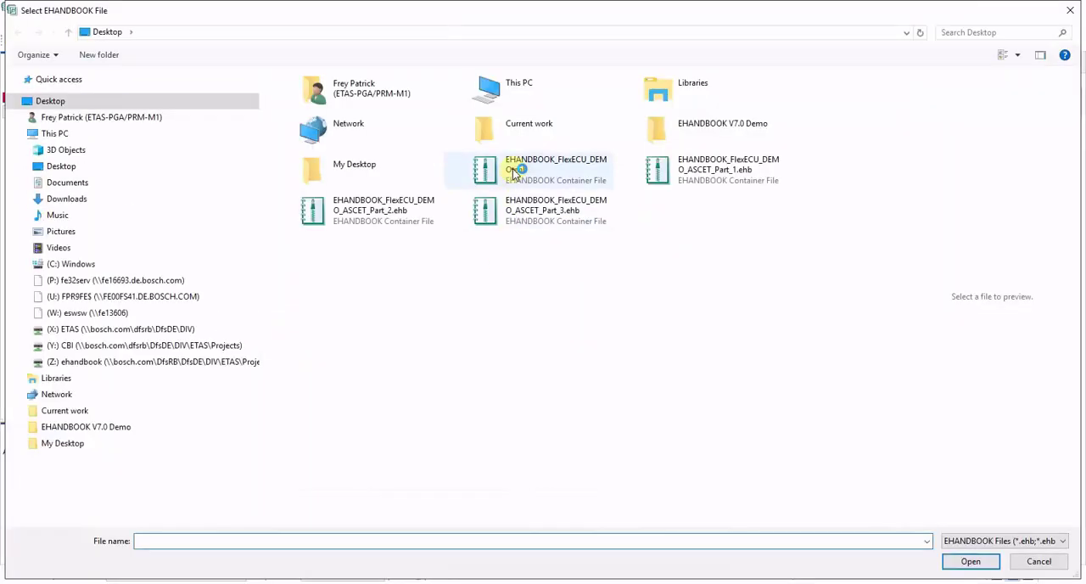